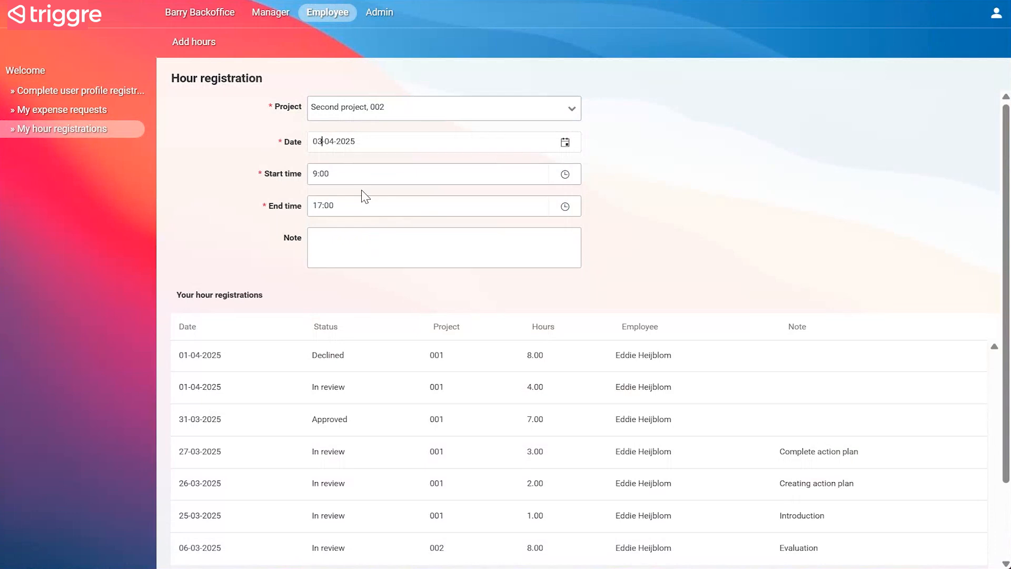
Set the hour registration's start time to 13:00, enter the note "Triggre weekend Masterclass" and add the hours.
double_click(318, 174)
type("13")
left_click(336, 241)
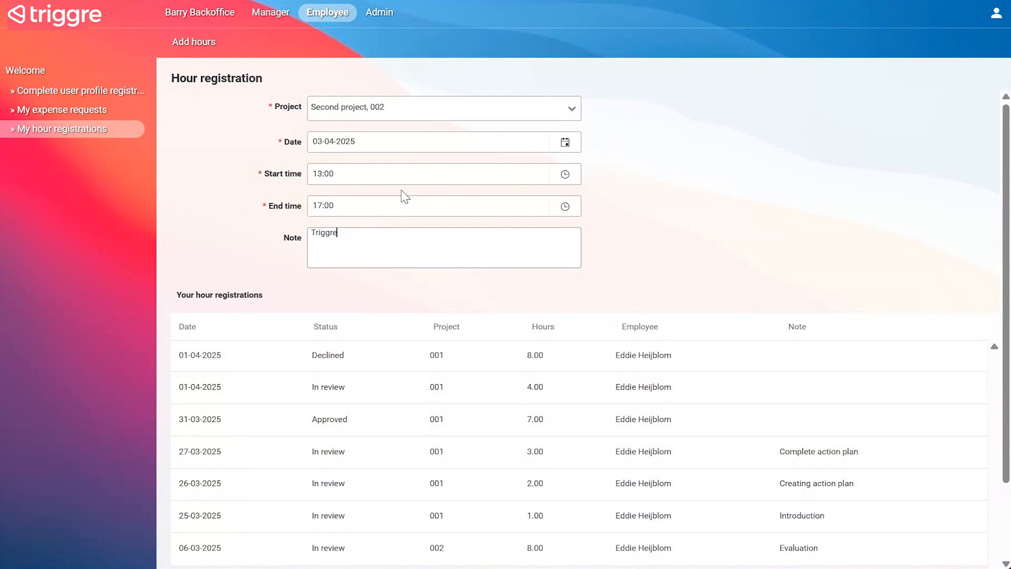
type("Triggre weekend Mastercla")
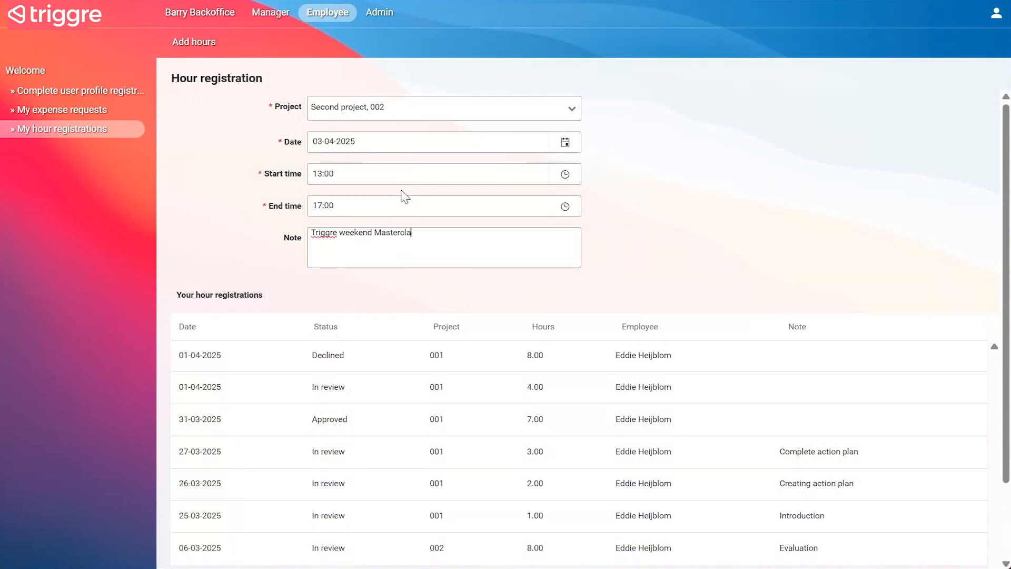
type("ss")
left_click(193, 41)
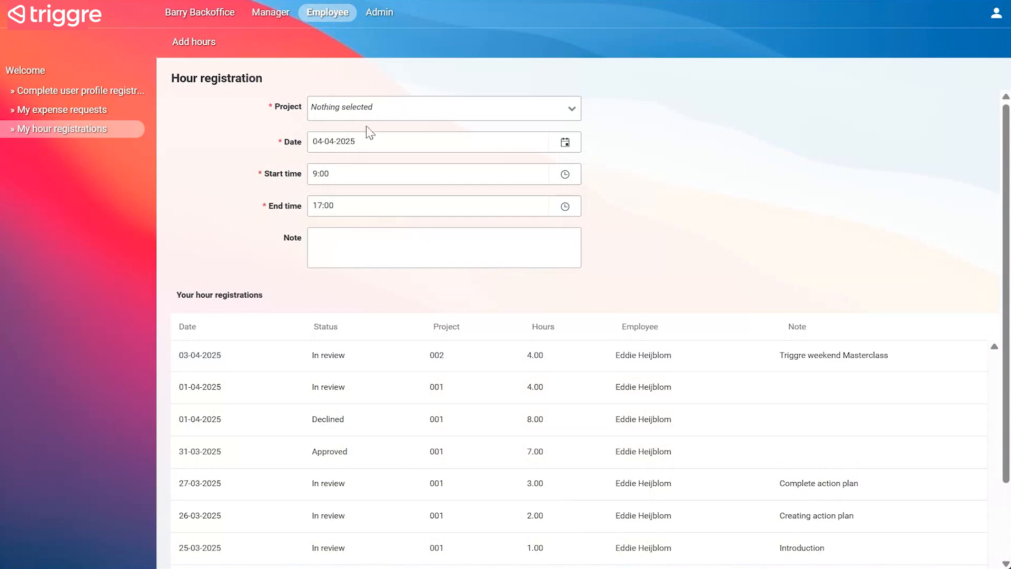
Open the manager's review of the 03-04-2025 hour registration for project 002.
left_click(273, 12)
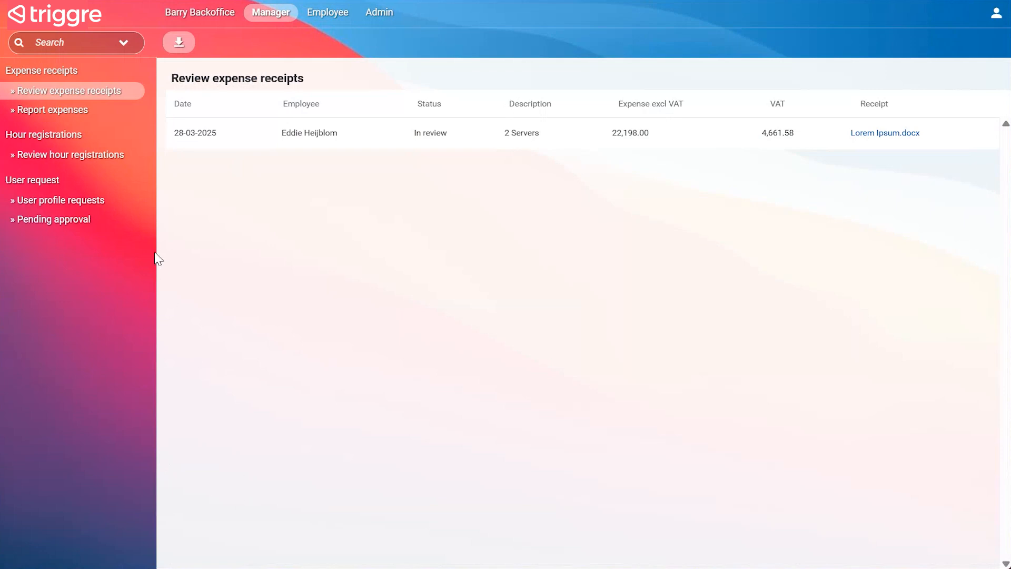
left_click(36, 155)
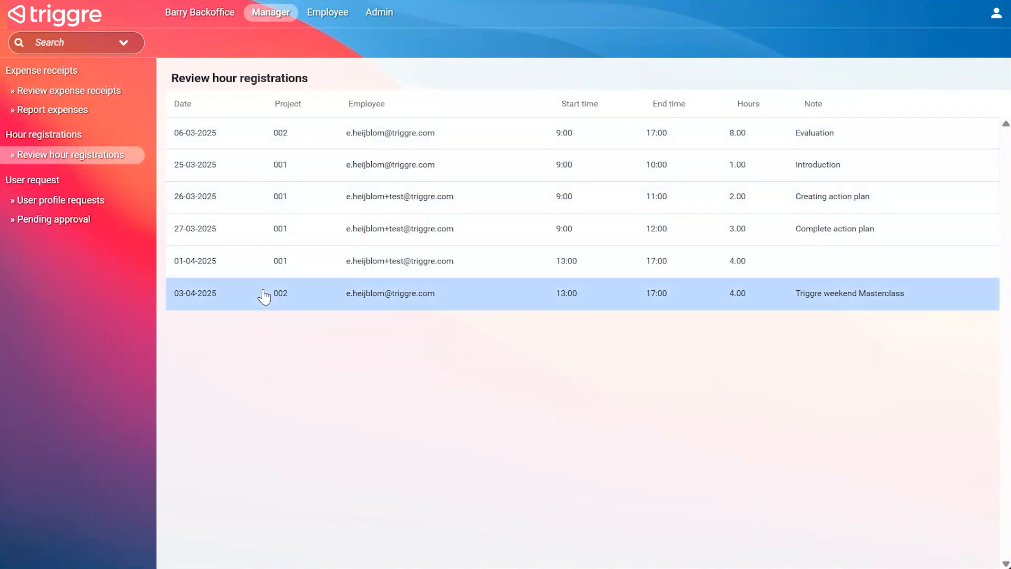
left_click(264, 297)
left_click(198, 43)
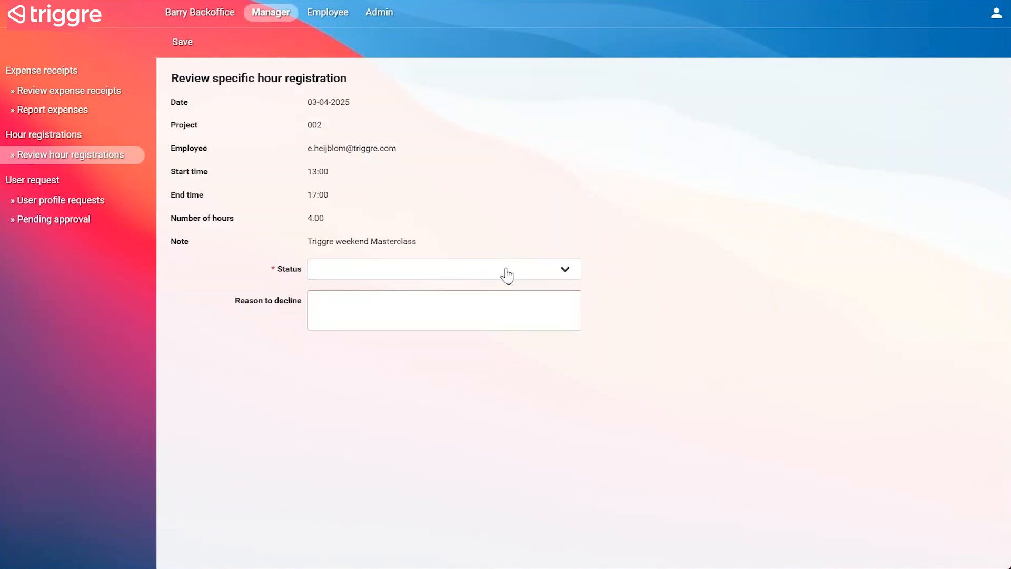
Try to save the hour registration with status Declined and no reason to decline.
left_click(507, 272)
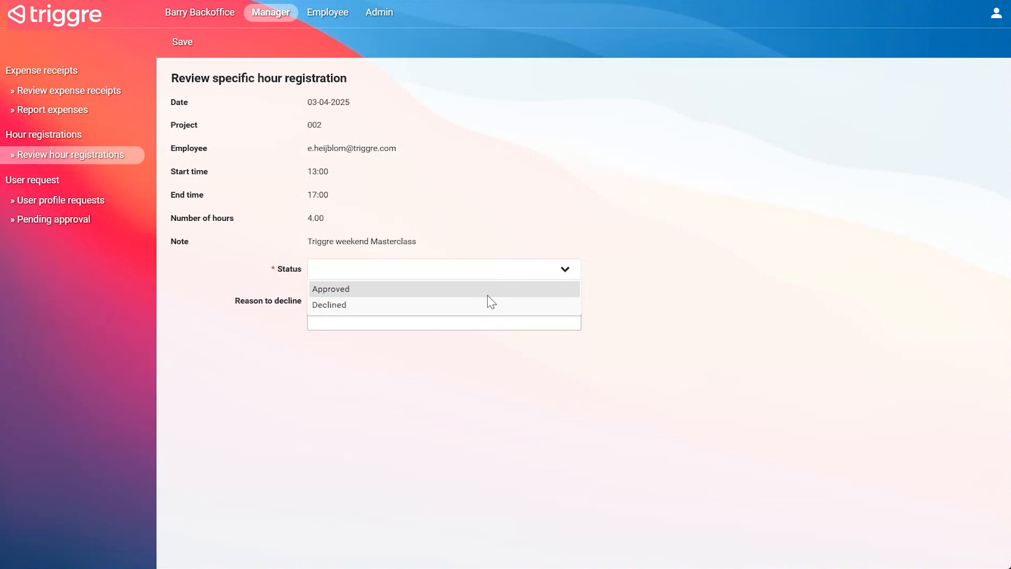
left_click(476, 305)
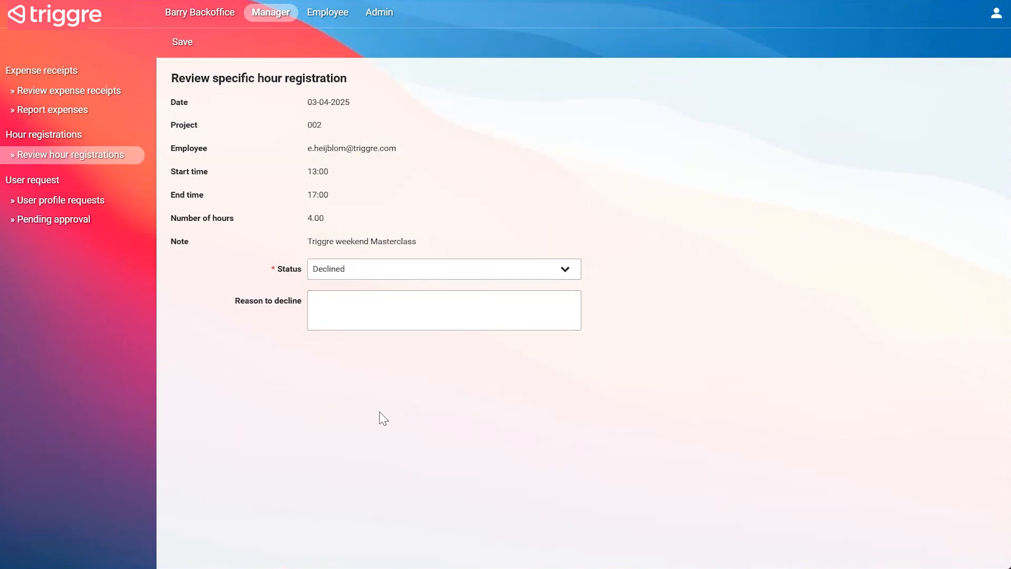
left_click(183, 44)
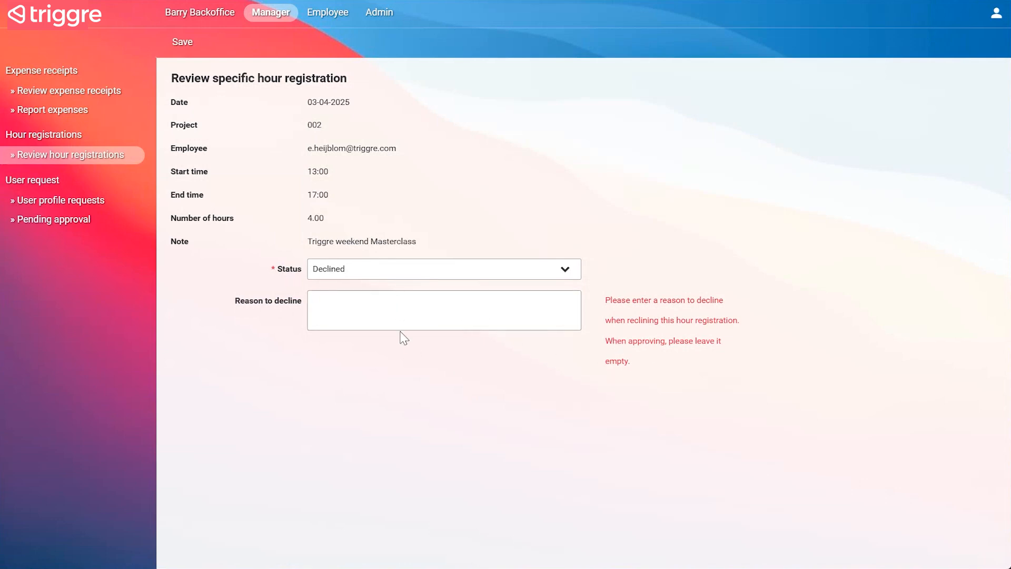
Set the hour registration's status to Approved and save the review.
left_click(411, 277)
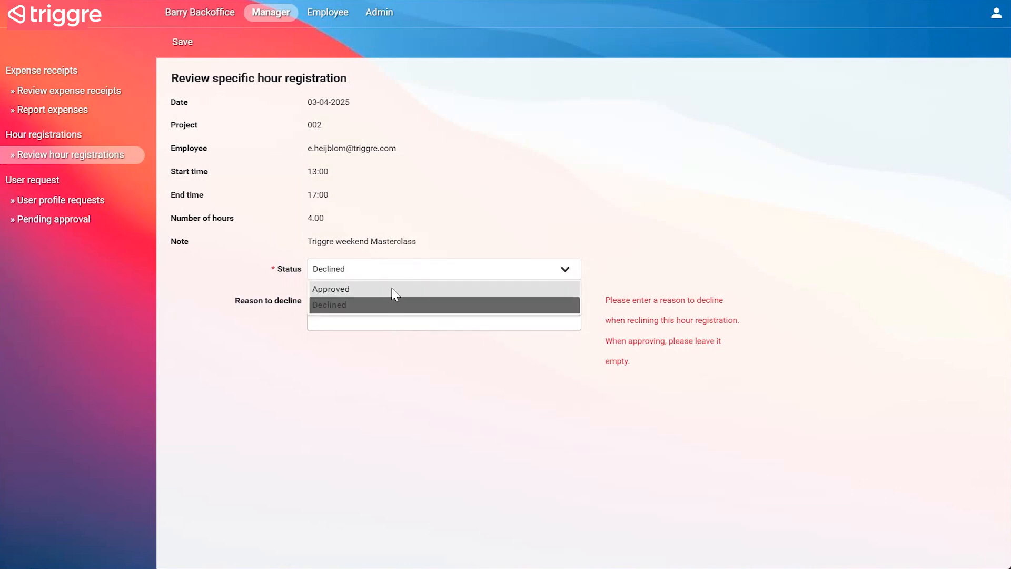
left_click(395, 289)
left_click(183, 42)
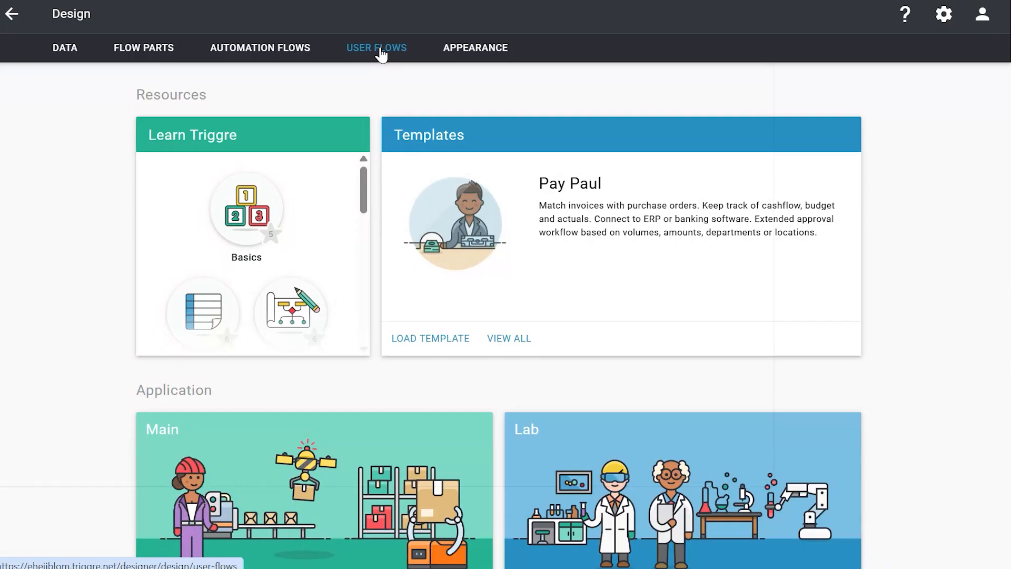
Open the Review specific hour registration page within the Review hour registrations user flow.
left_click(381, 54)
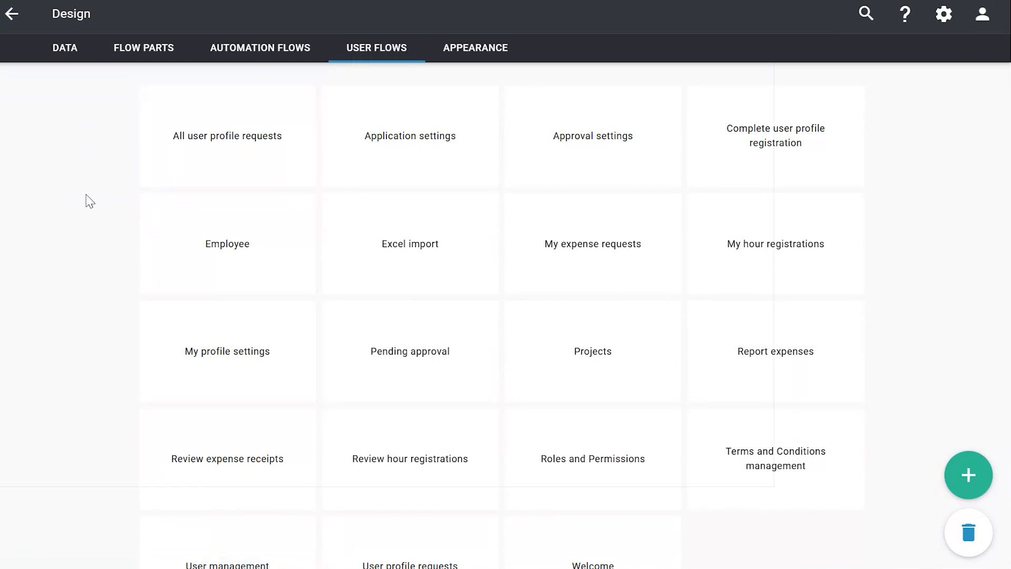
scroll(89, 264, "down", 2)
left_click(446, 391)
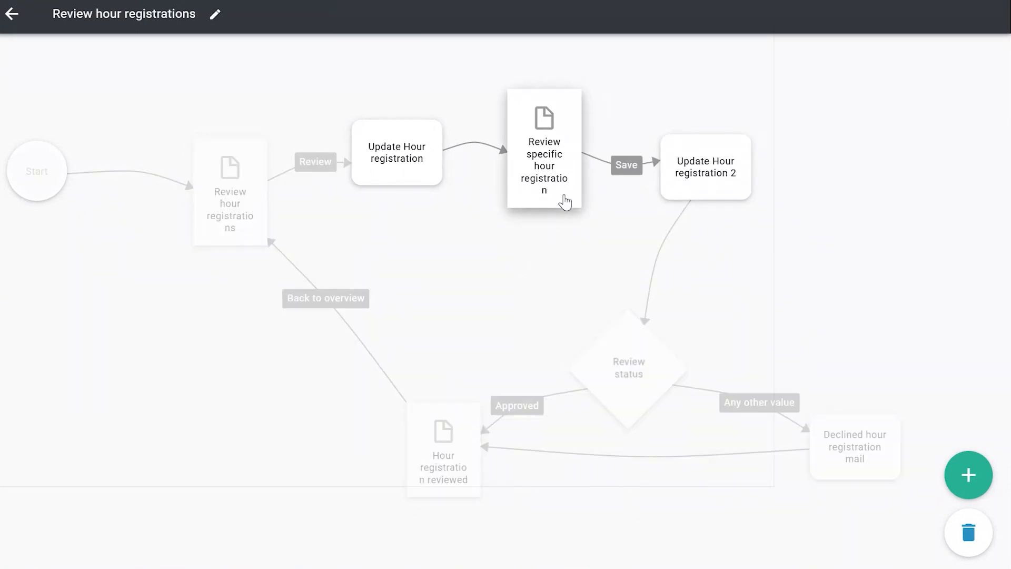
left_click(562, 199)
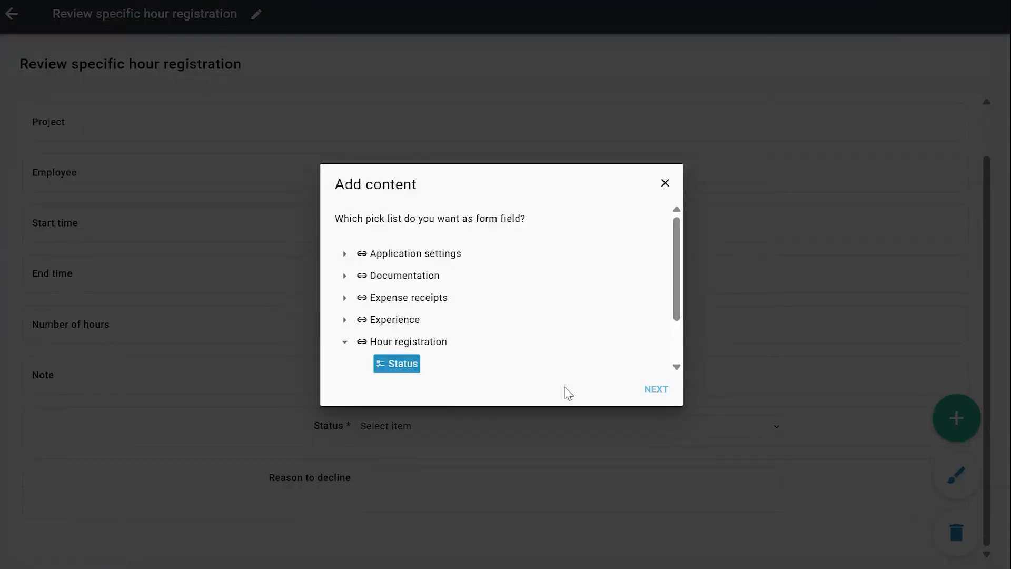
Examine which pick list items the Status form field allows, and close its settings without changes.
left_click(655, 402)
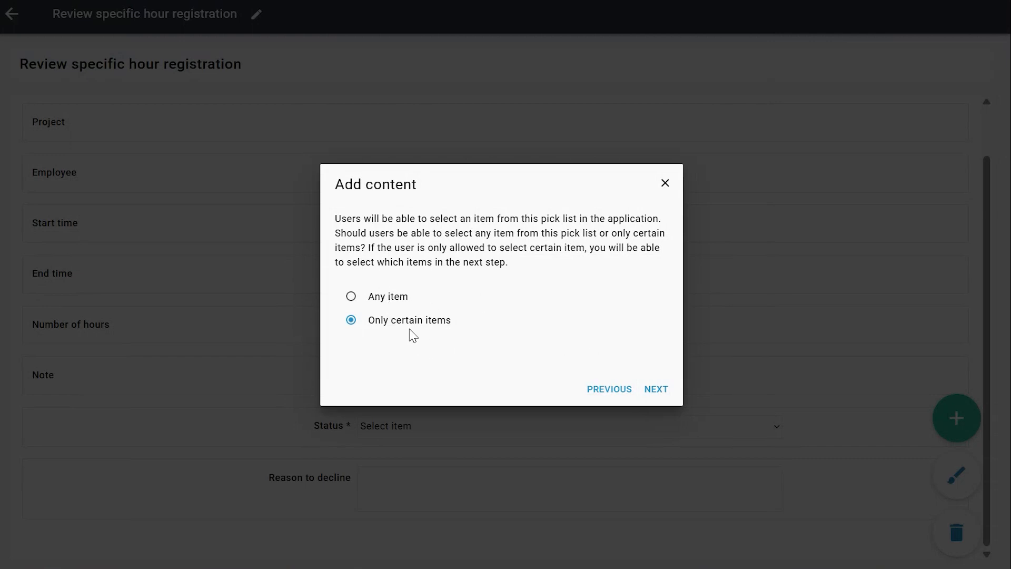
left_click(657, 390)
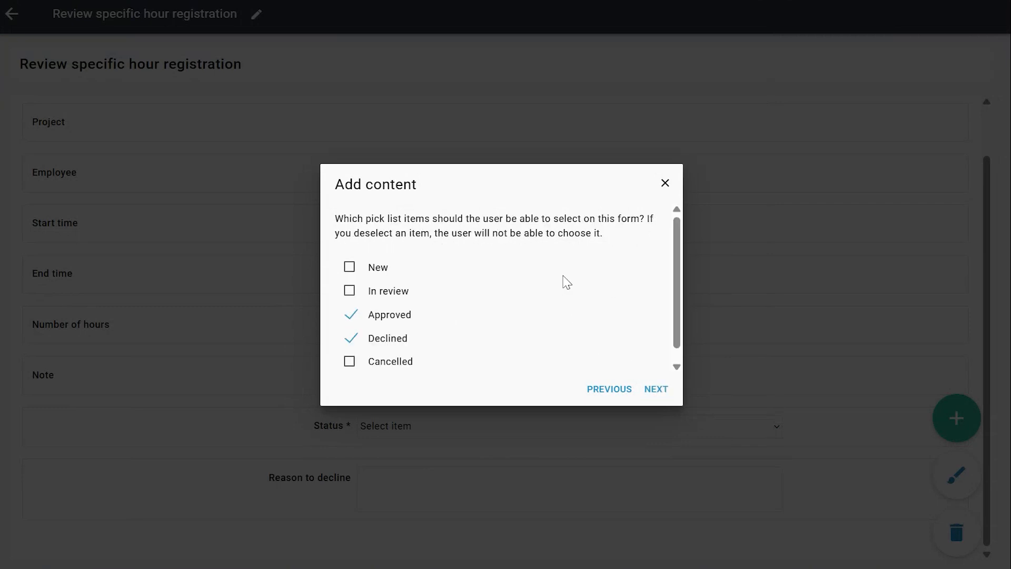
scroll(577, 303, "down", 1)
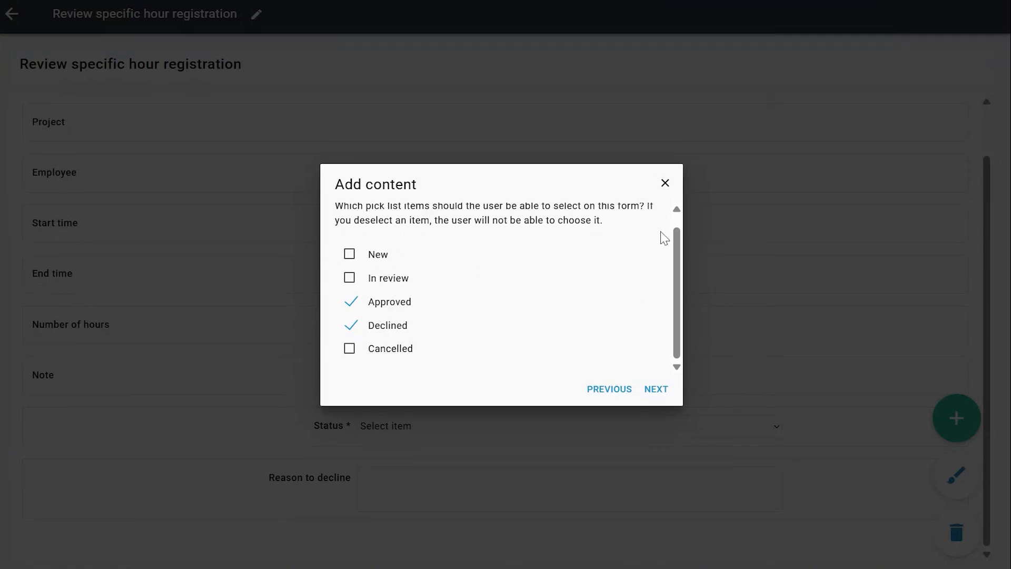
left_click(665, 183)
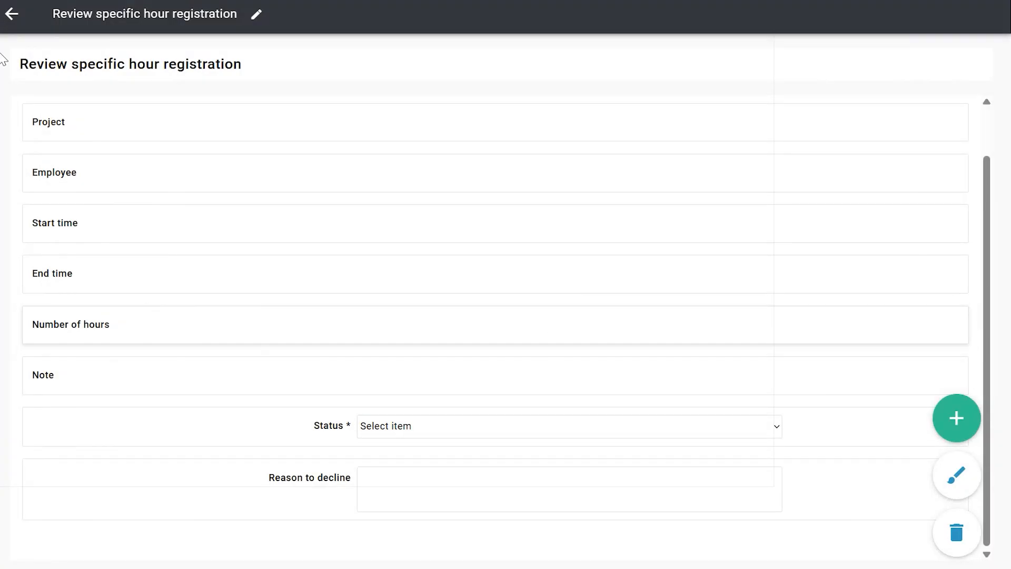
Examine the Reason to decline field's text type, maximum length, help text, required and prefill settings.
left_click(327, 496)
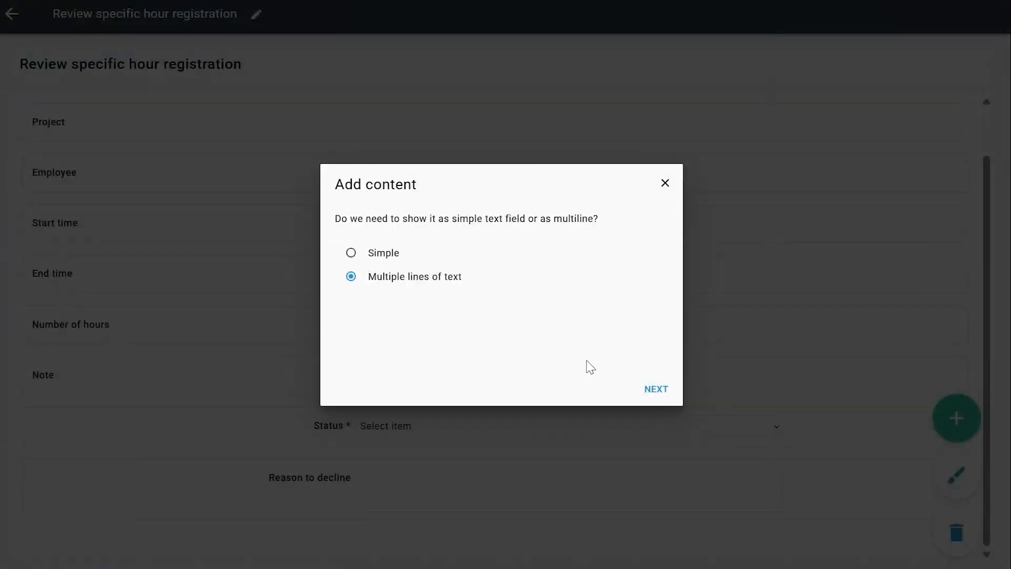
left_click(658, 390)
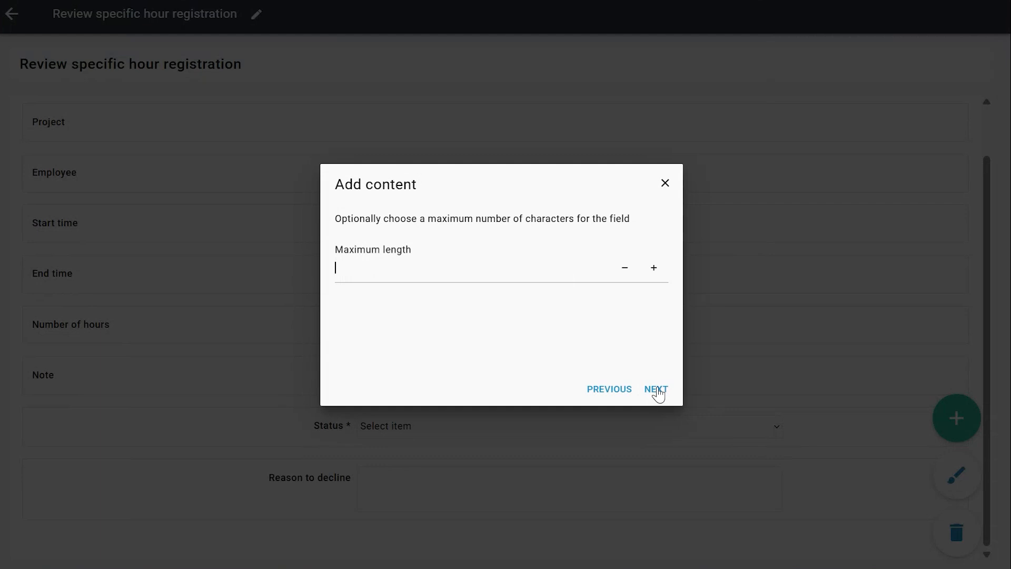
left_click(657, 390)
left_click(657, 390)
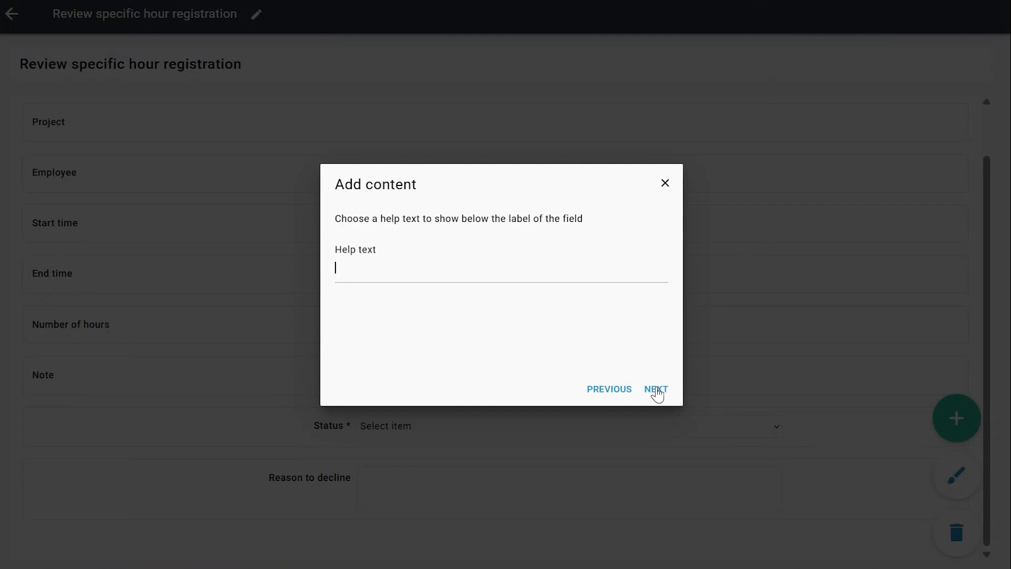
left_click(657, 390)
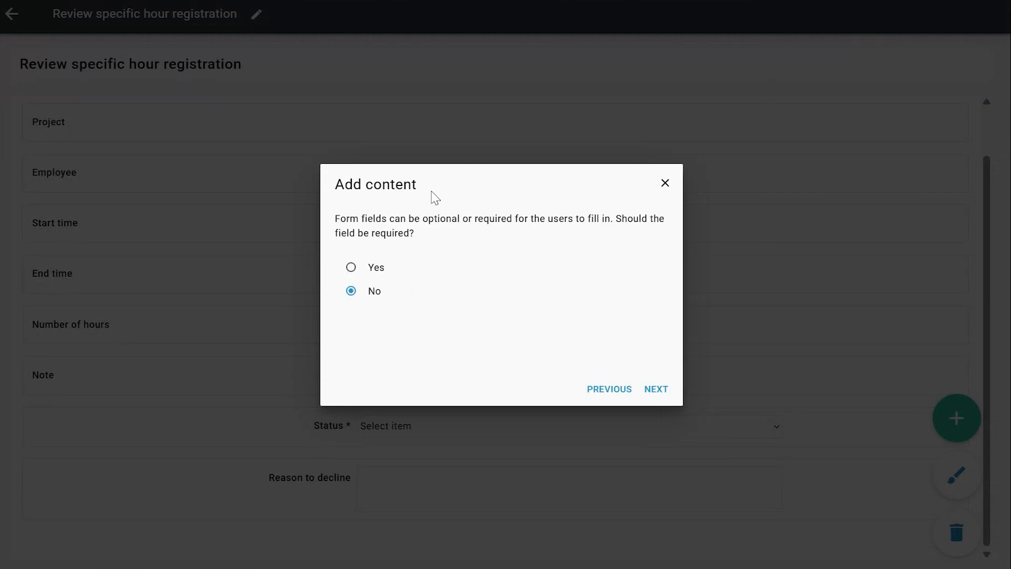
left_click(657, 390)
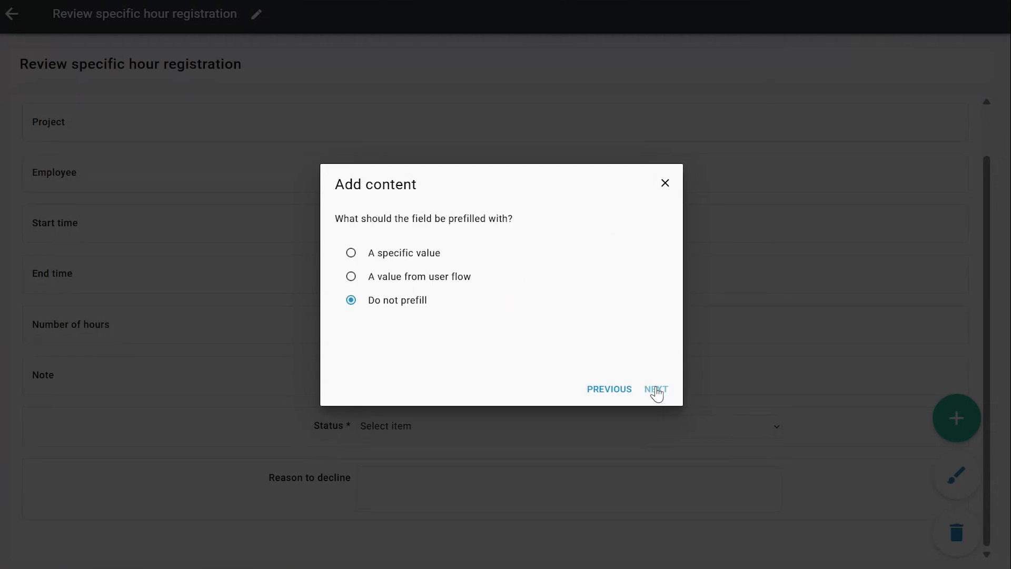
left_click(611, 390)
left_click(659, 390)
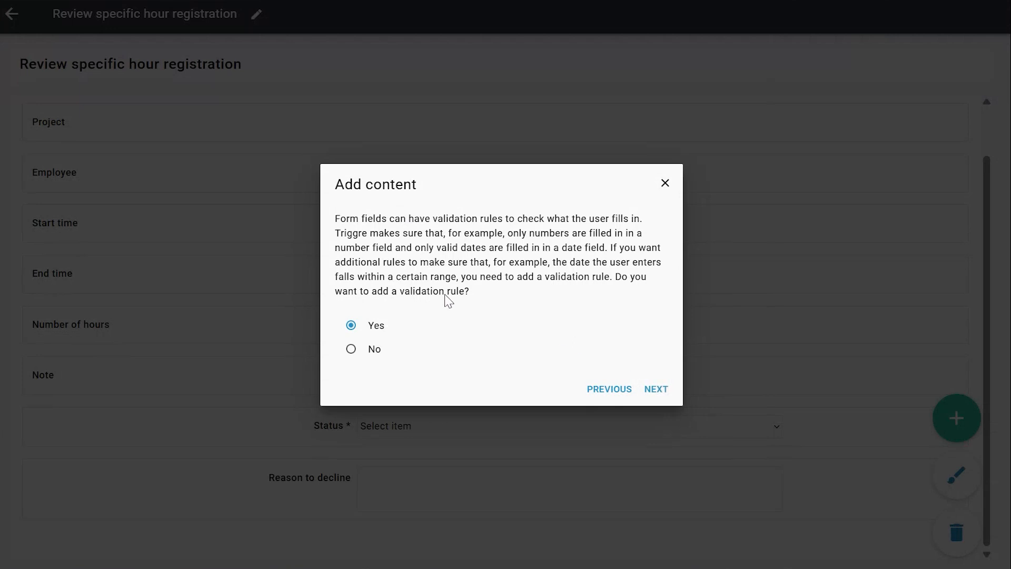
Read through the full true/false validation rule of the Reason to decline field.
left_click(656, 389)
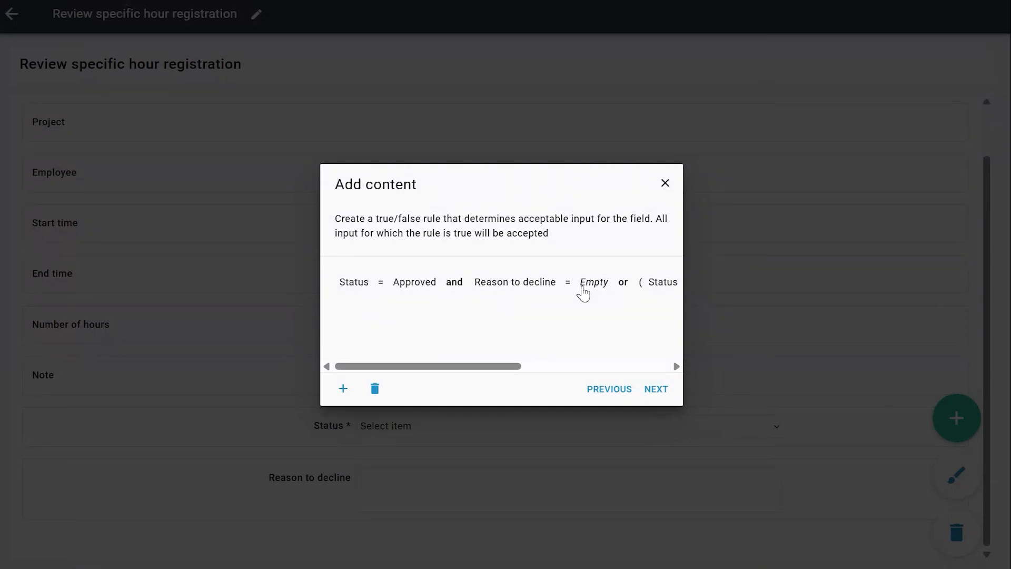
left_click_drag(498, 367, 639, 379)
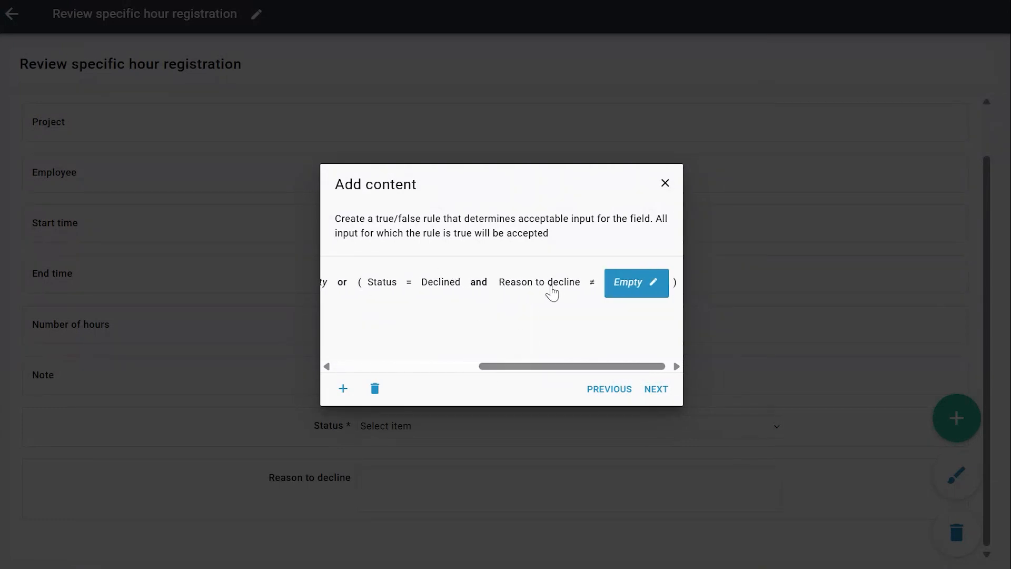
left_click(606, 294)
left_click_drag(533, 365, 462, 366)
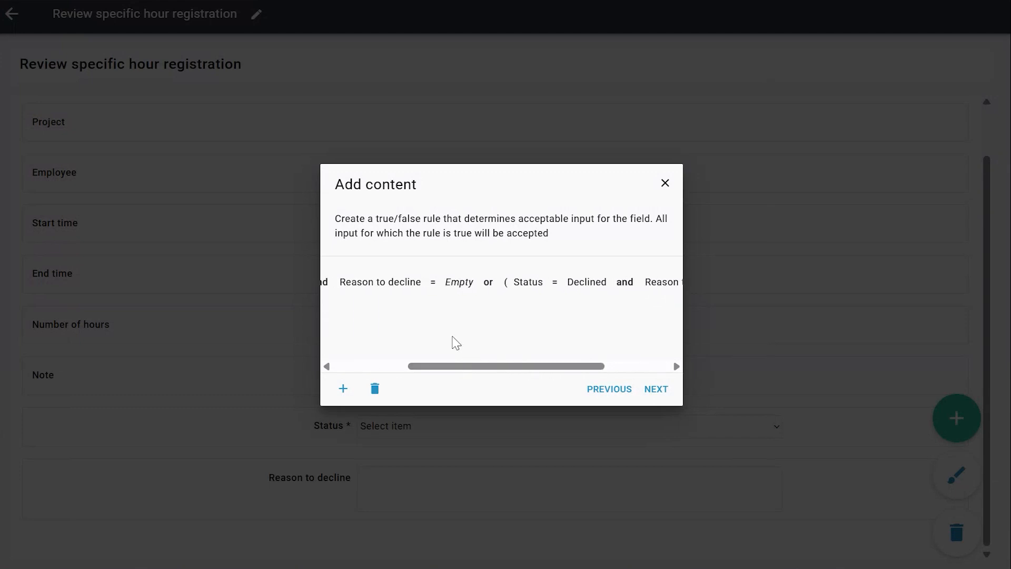
left_click_drag(526, 365, 449, 366)
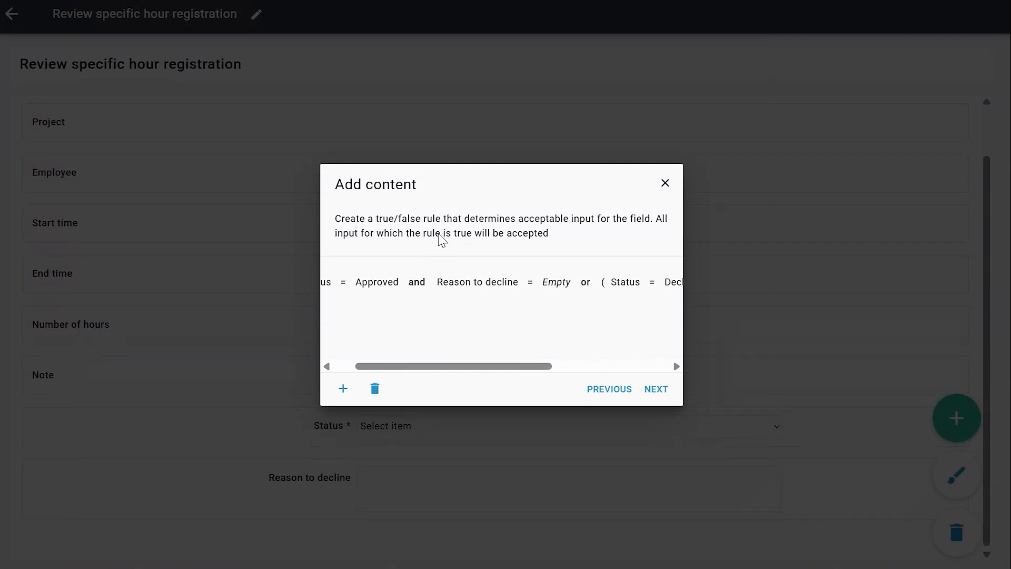
Read the Reason to decline field's message for invalid input and close the field settings without changes.
left_click(662, 393)
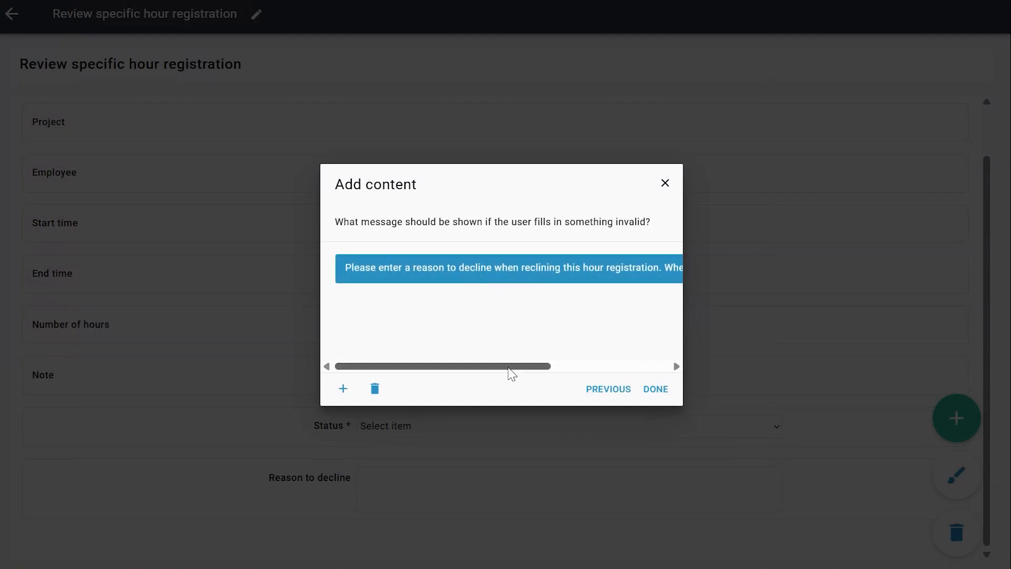
left_click_drag(509, 368, 618, 367)
left_click(665, 184)
Return to the Review hour registrations flow and move the Review status decision slightly up and to the right.
left_click(13, 15)
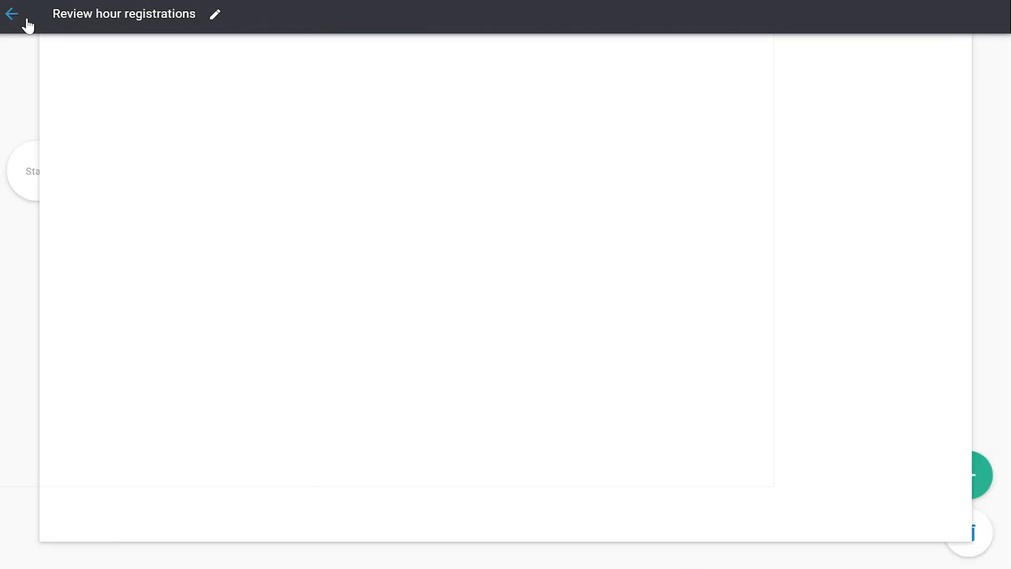
scroll(150, 365, "down", 1)
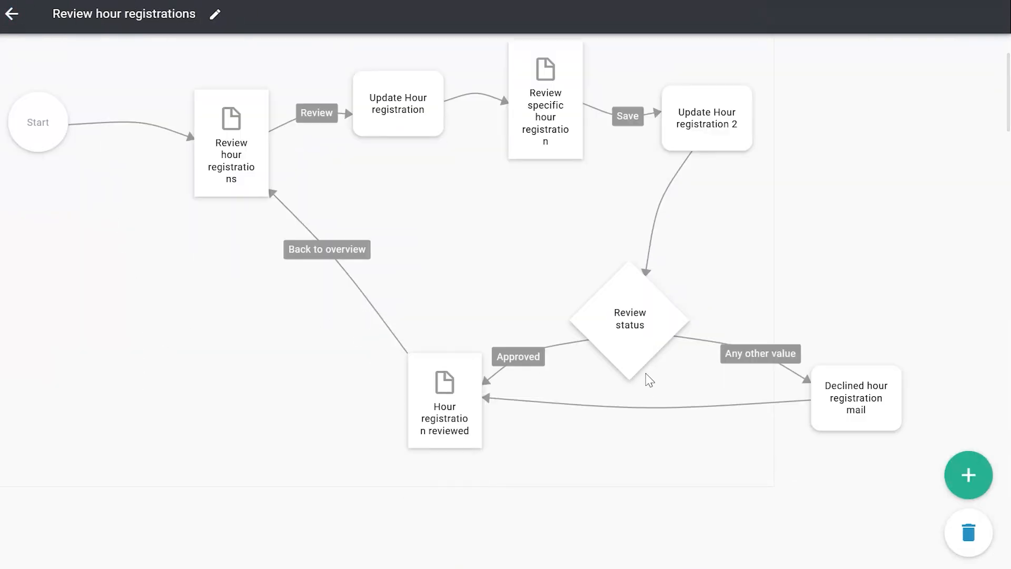
left_click_drag(642, 371, 649, 289)
left_click_drag(632, 350, 560, 361)
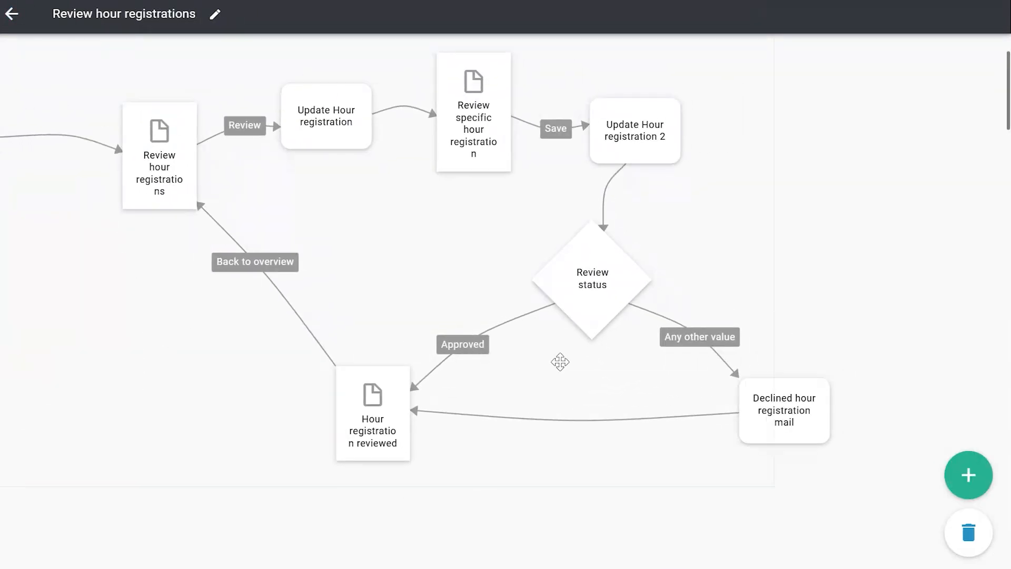
Examine the rule behind the Review status decision and close it without changes.
left_click(587, 295)
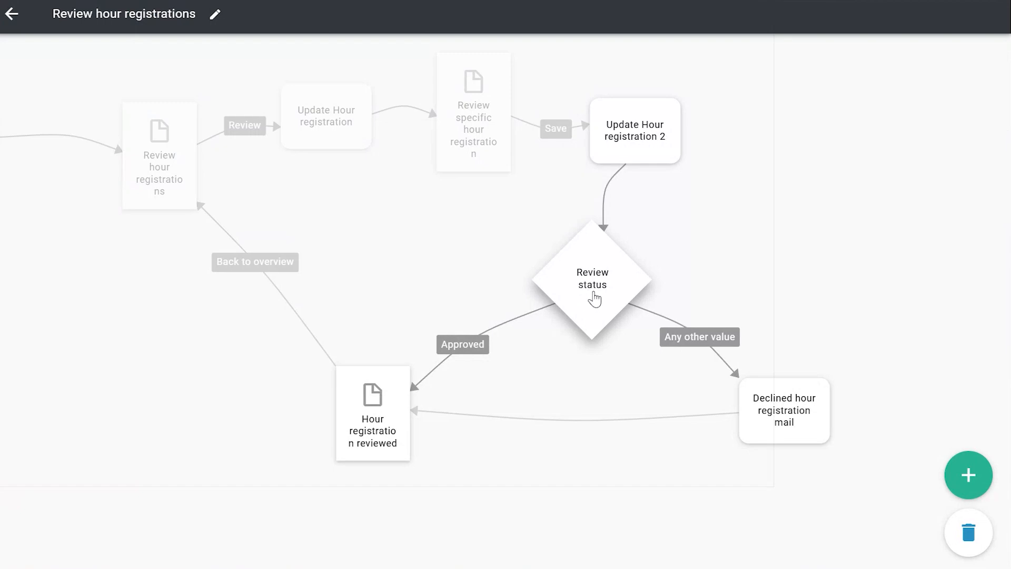
double_click(588, 295)
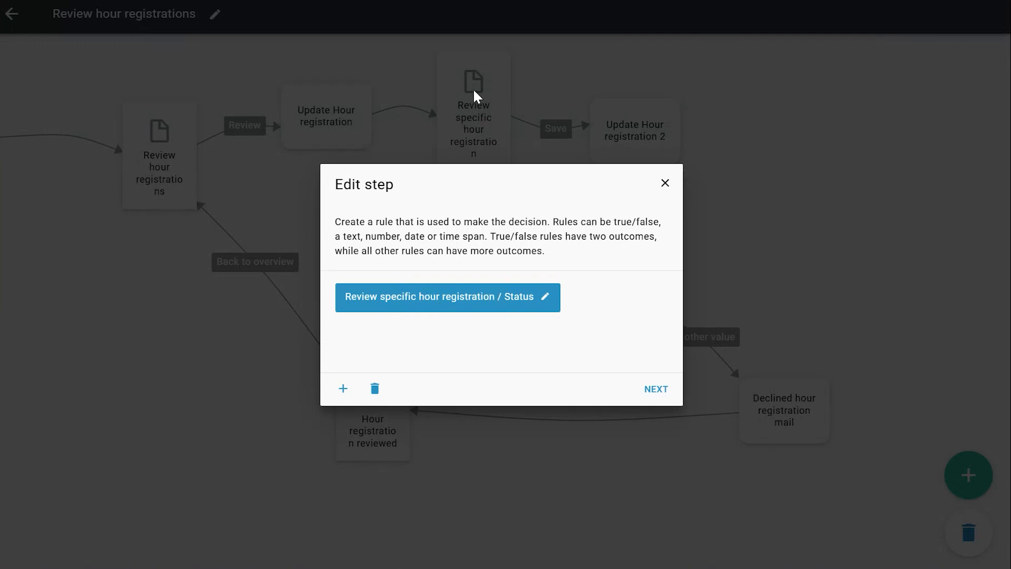
left_click(665, 184)
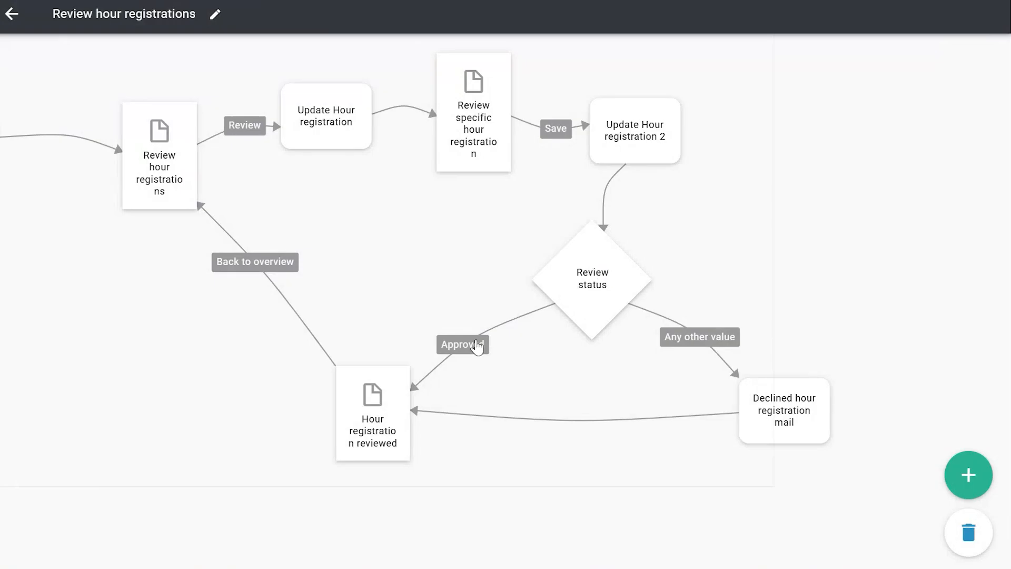